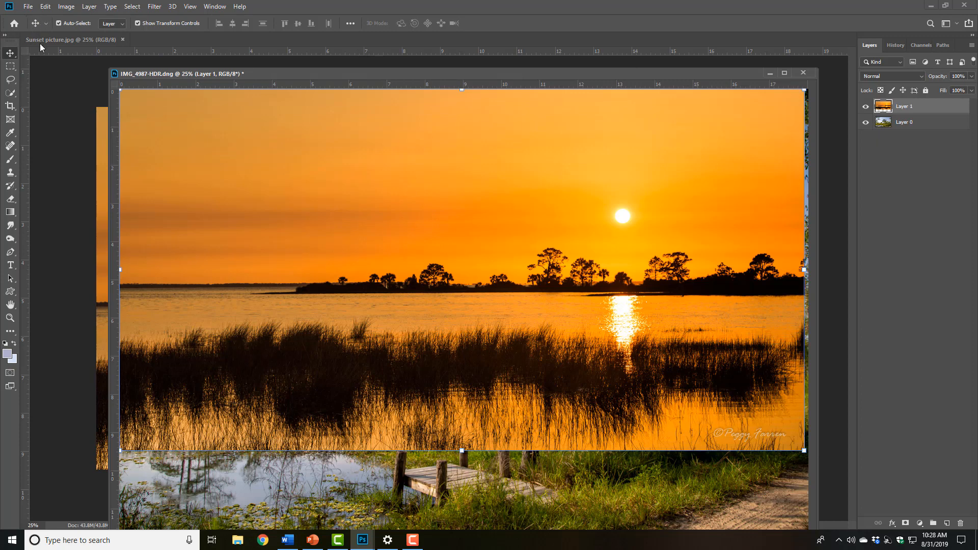
Step: Enlarge the sunset layer proportionally to about 135% so it extends past the landscape's right and lower edges
key(ctrl)
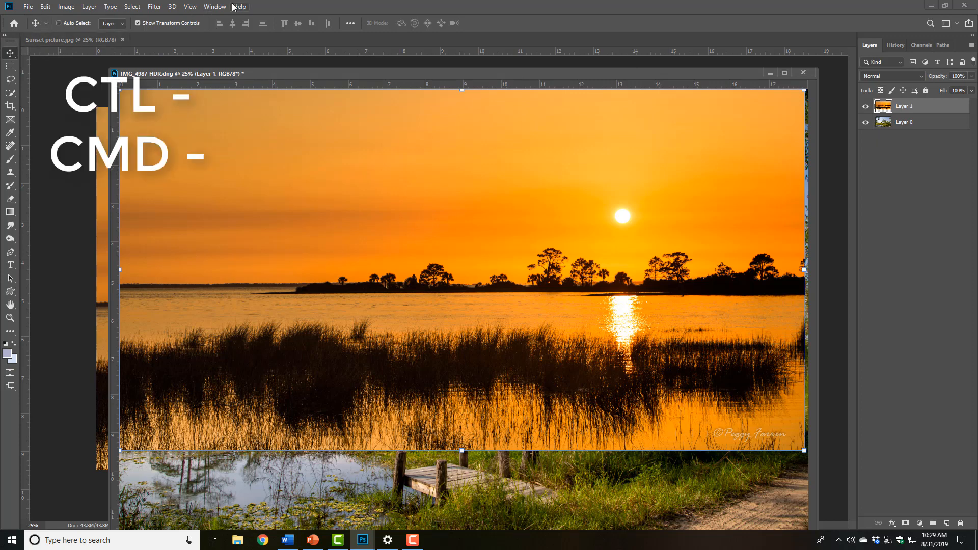
key(ctrl+minus)
key(ctrl+minus)
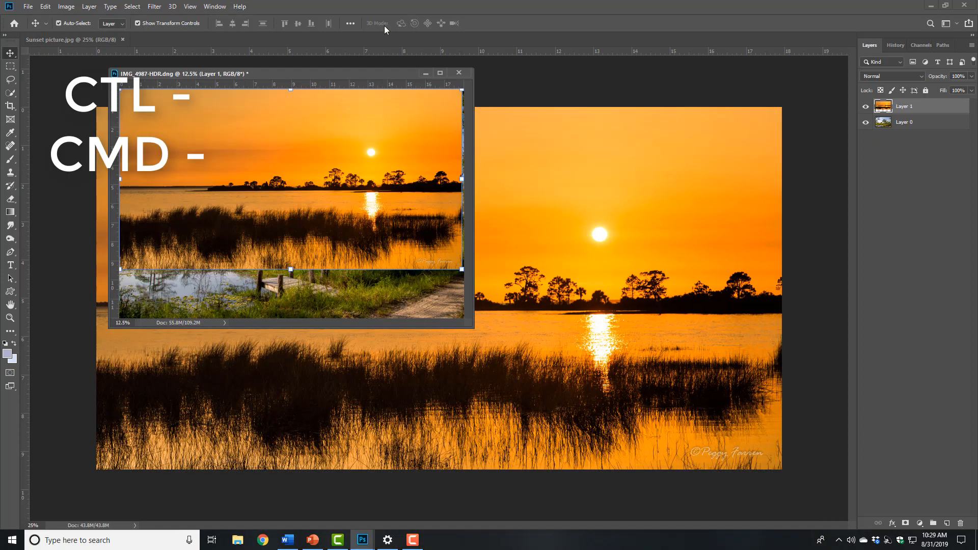
drag(469, 327, 787, 473)
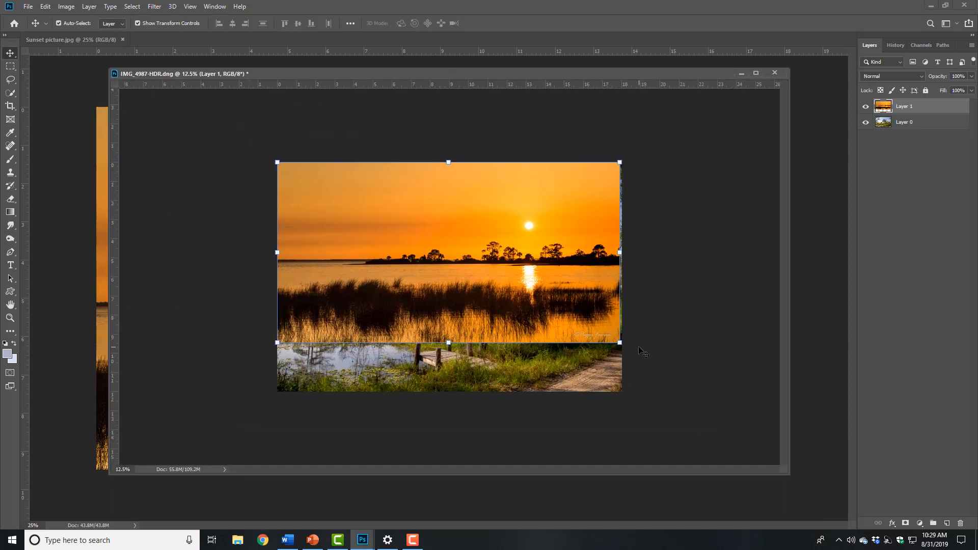
drag(621, 344, 738, 404)
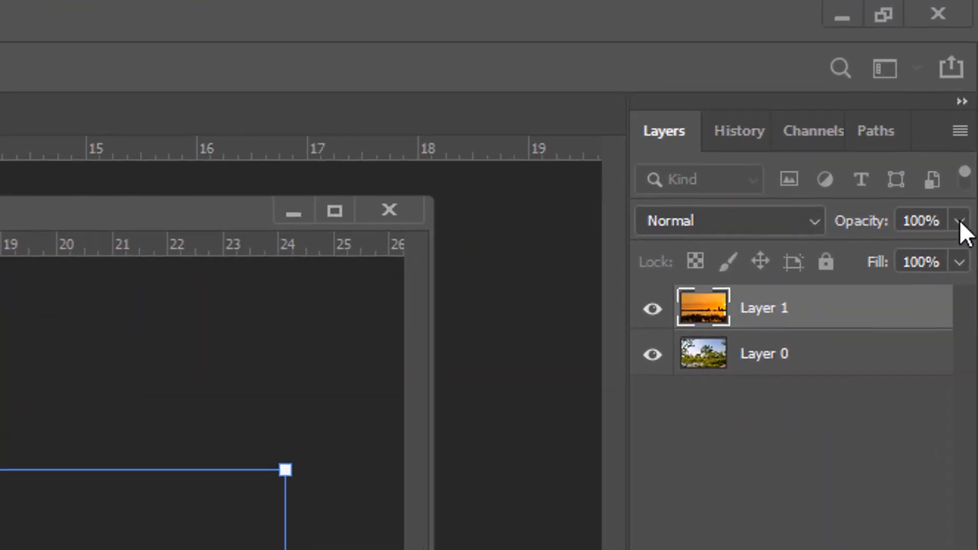
Step: Lower the sunset layer's opacity to 75% so the landscape shows through for alignment
click(968, 120)
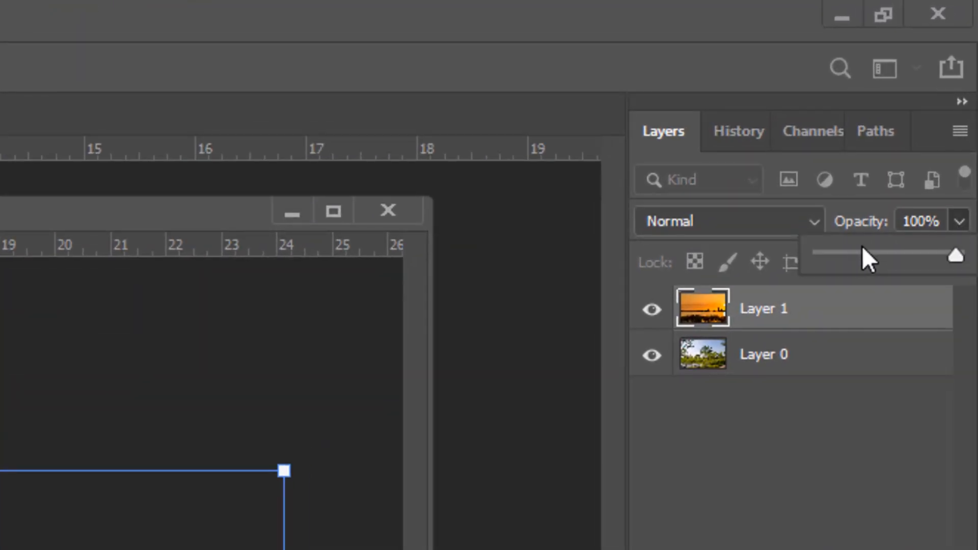
click(918, 138)
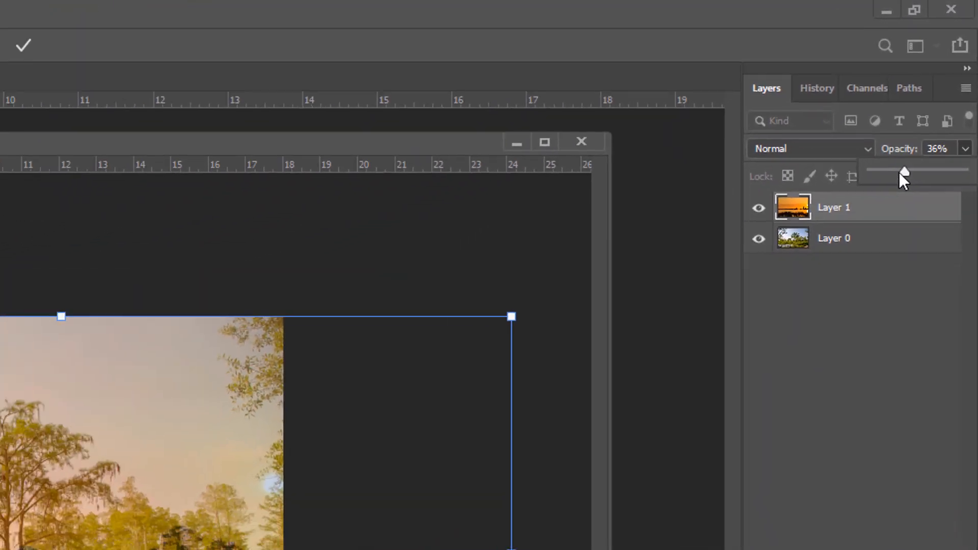
drag(879, 232, 917, 237)
drag(956, 91, 962, 92)
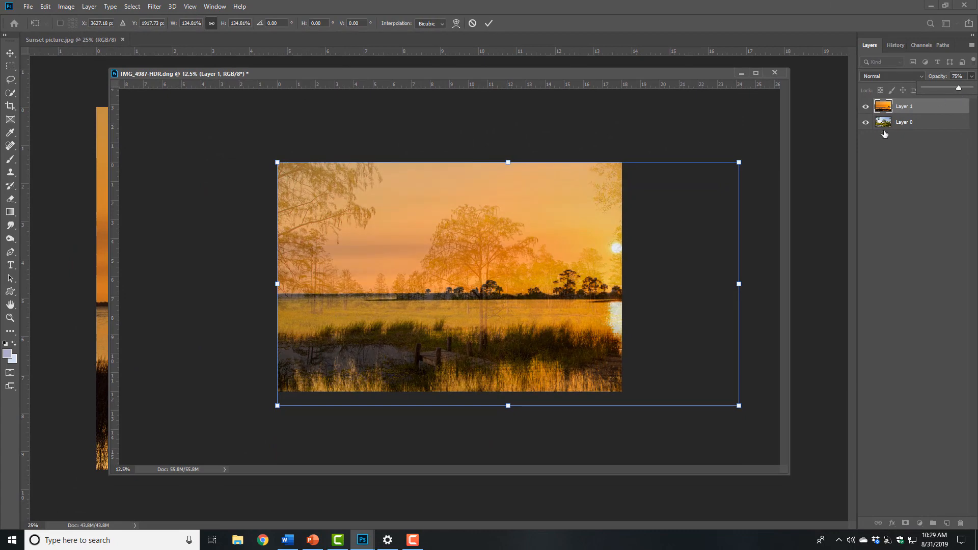
Step: Move and stretch the sunset layer so its sky covers the landscape up to the canvas's upper edge, and restore its opacity to 100%
drag(584, 278, 516, 287)
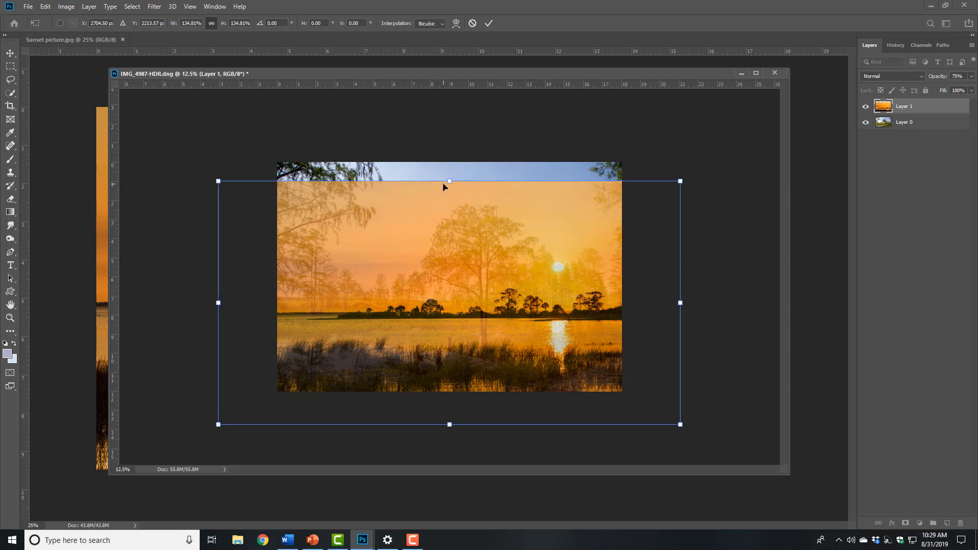
drag(451, 179, 457, 155)
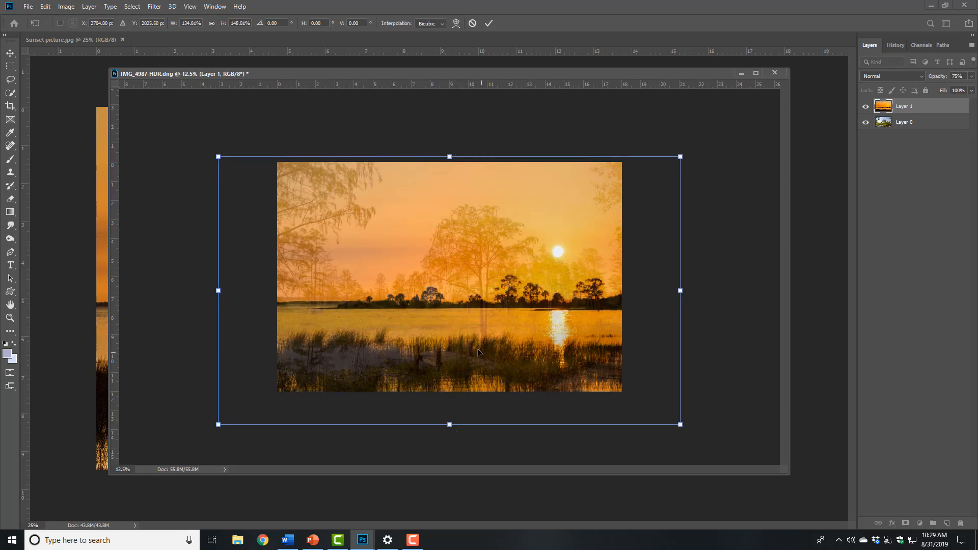
drag(478, 352, 469, 373)
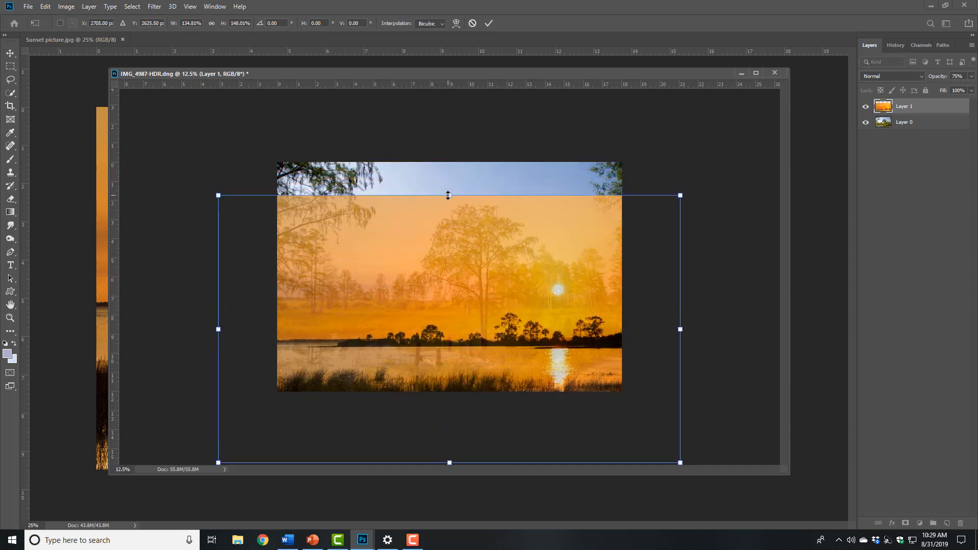
drag(448, 195, 450, 162)
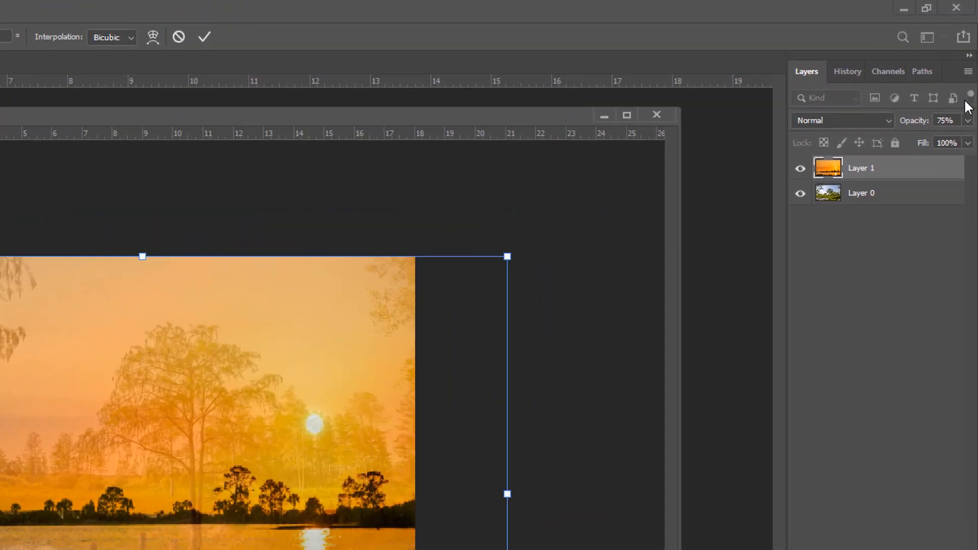
click(972, 76)
drag(946, 146, 965, 146)
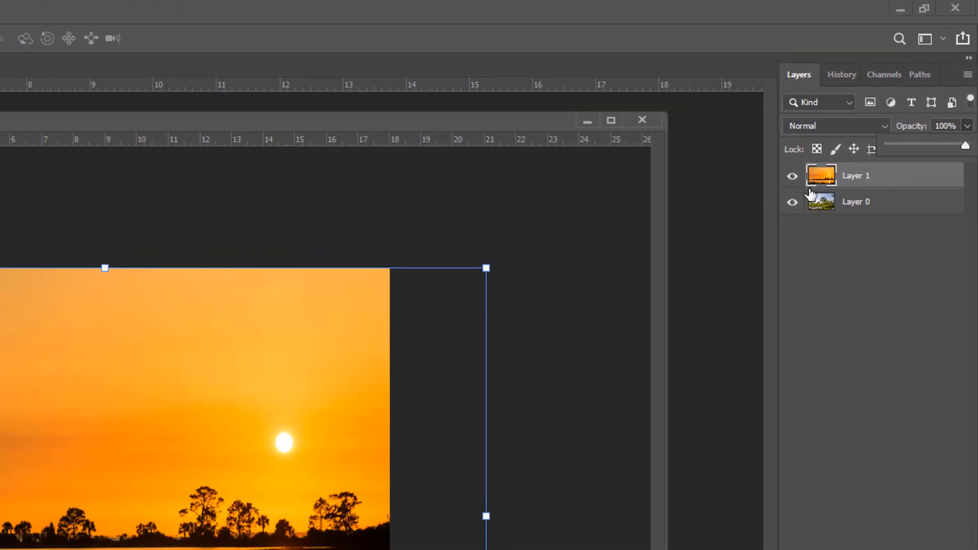
Step: Duplicate Layer 0 and place the copy above the sunset layer
click(860, 200)
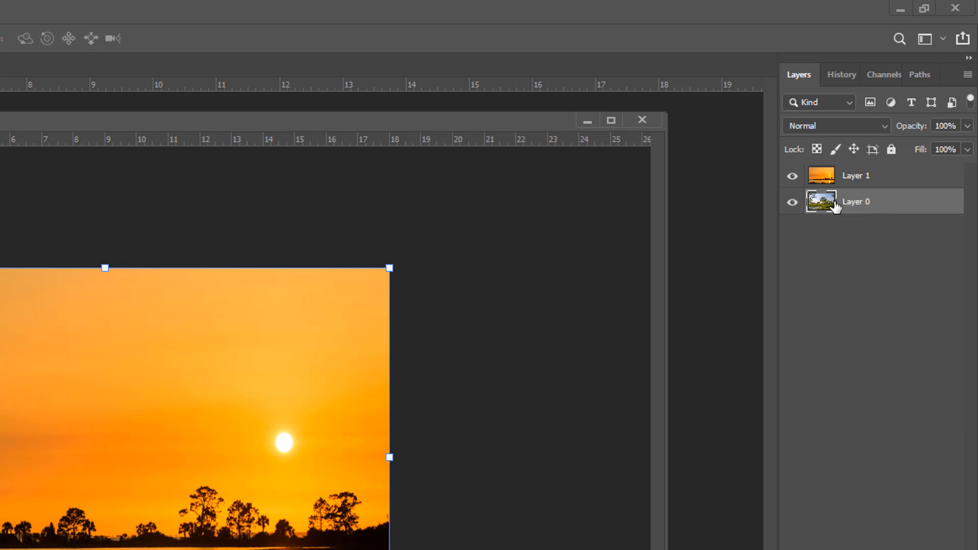
drag(869, 201, 915, 549)
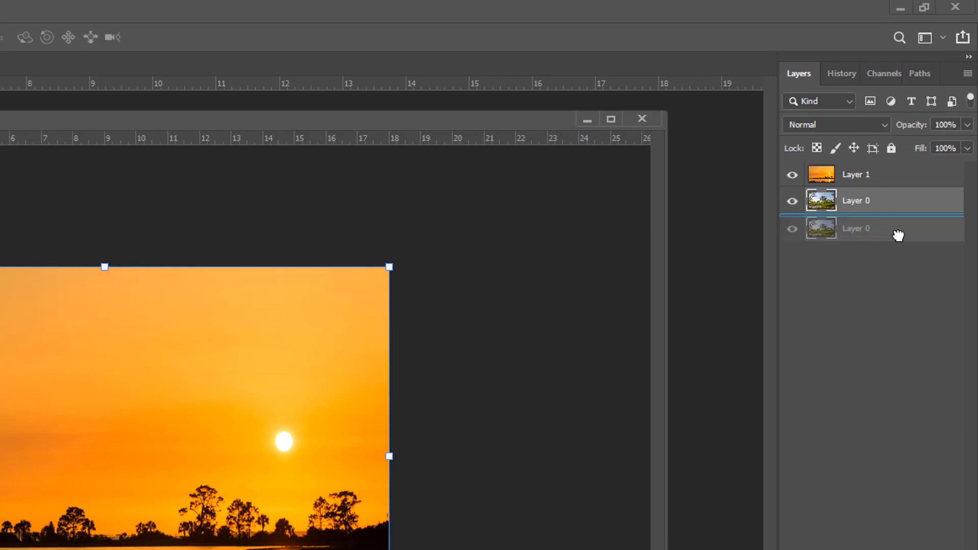
drag(908, 381, 918, 500)
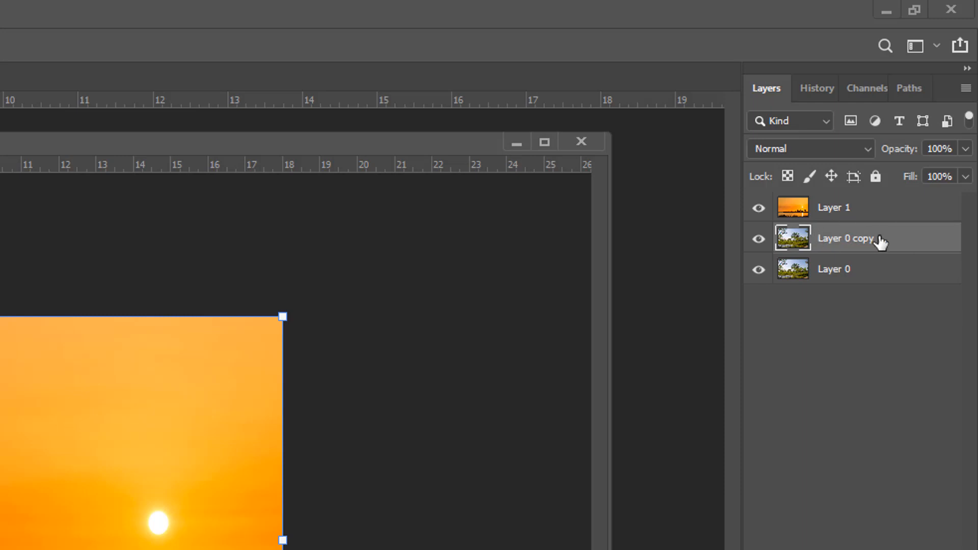
drag(867, 246, 870, 206)
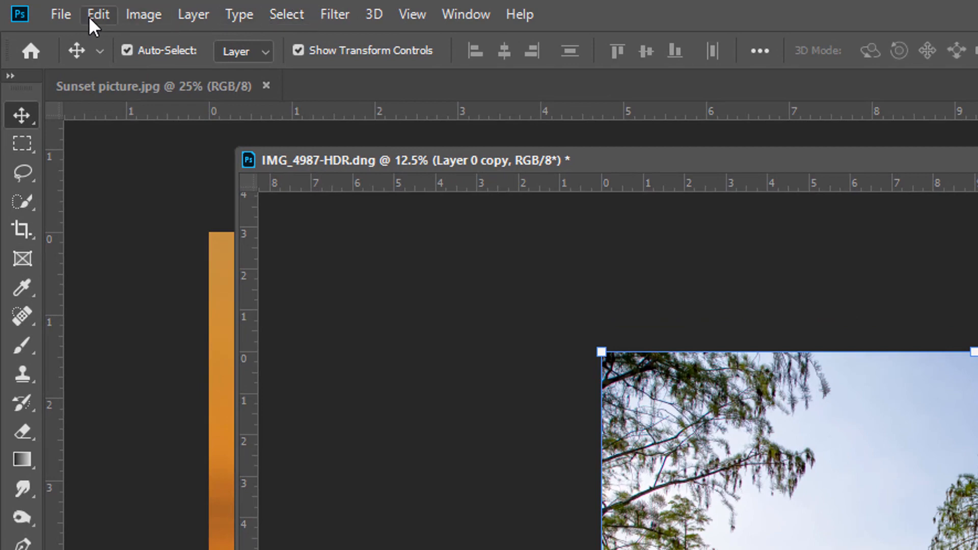
Step: Start a Color Range selection on the Layer 0 copy and sample the sky around the central tree with the Eyedropper
click(288, 15)
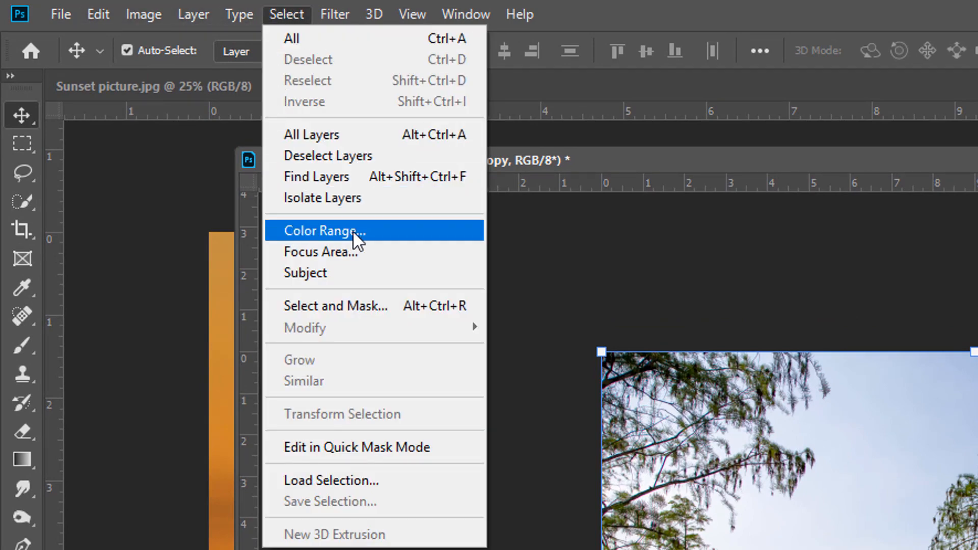
click(426, 232)
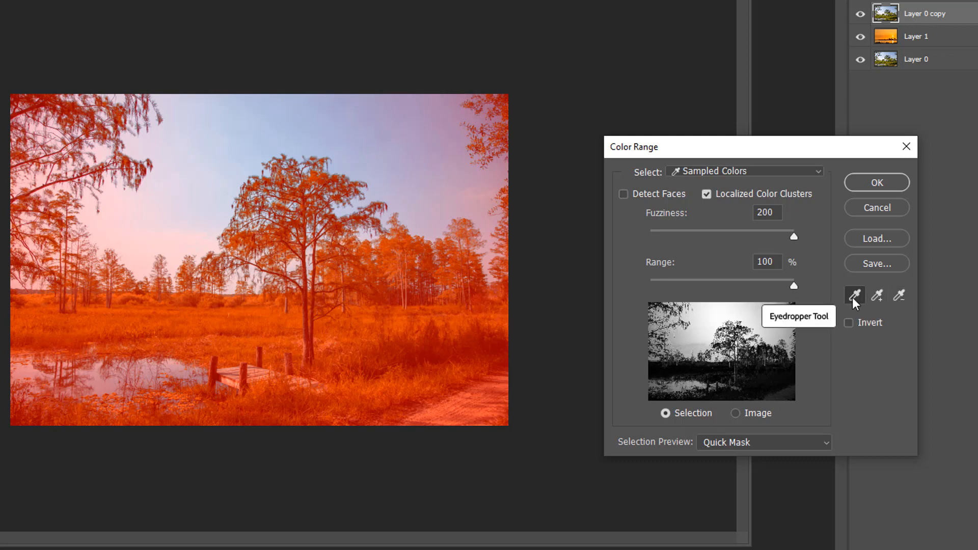
click(852, 295)
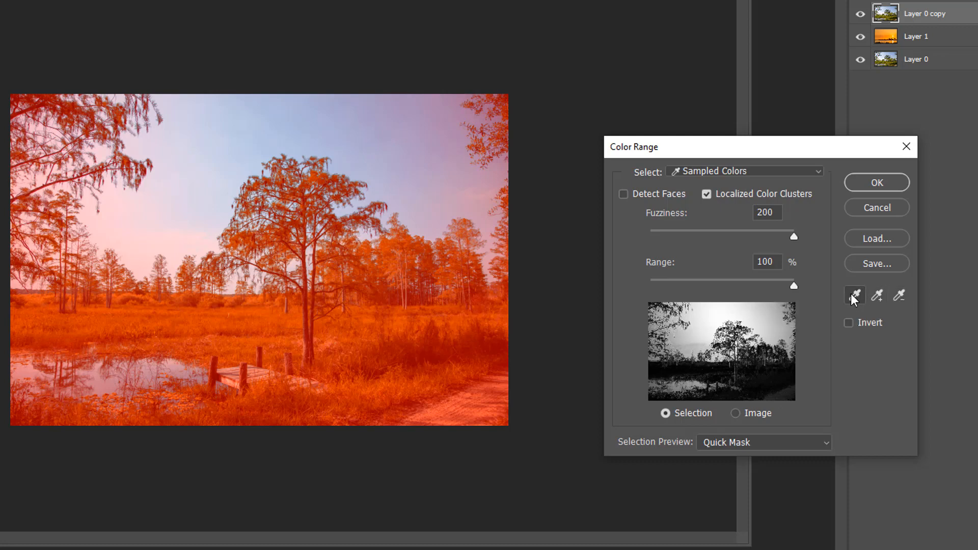
click(289, 129)
click(181, 217)
click(280, 127)
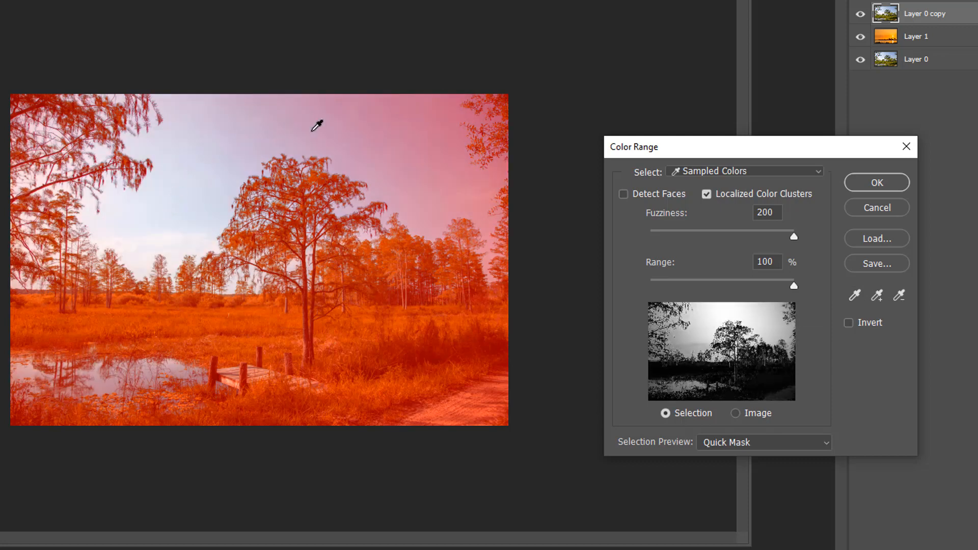
click(462, 207)
click(192, 145)
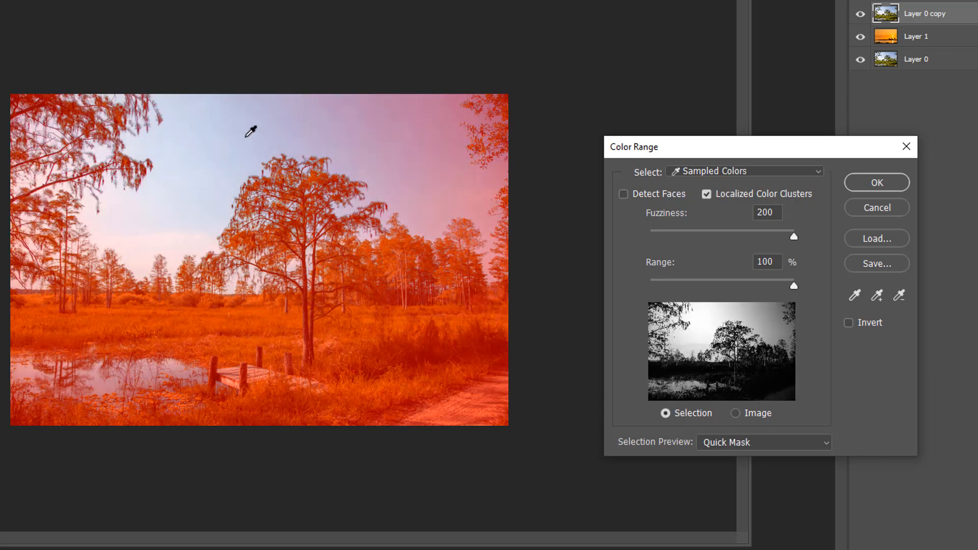
click(285, 131)
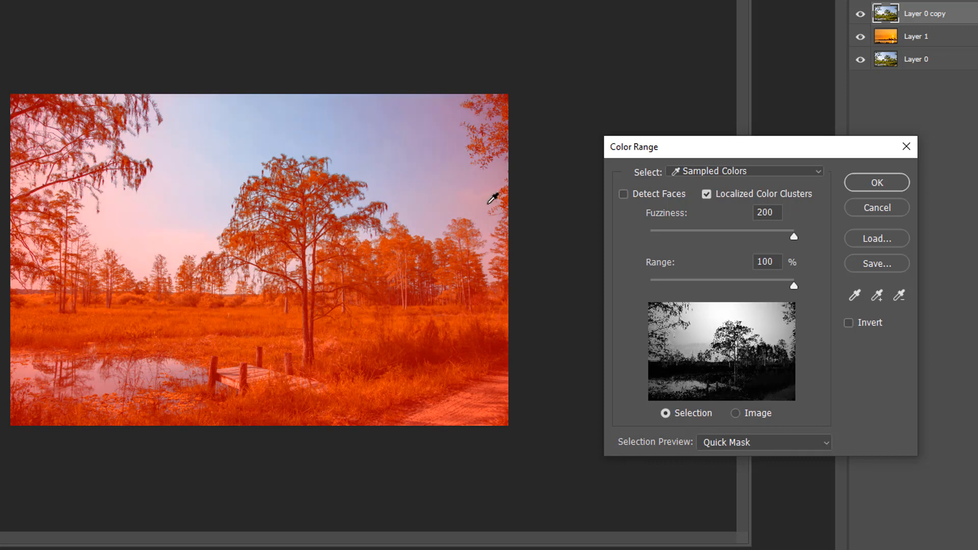
Step: Set the Color Range selection preview to None and sample the sky left of the central tree
click(781, 449)
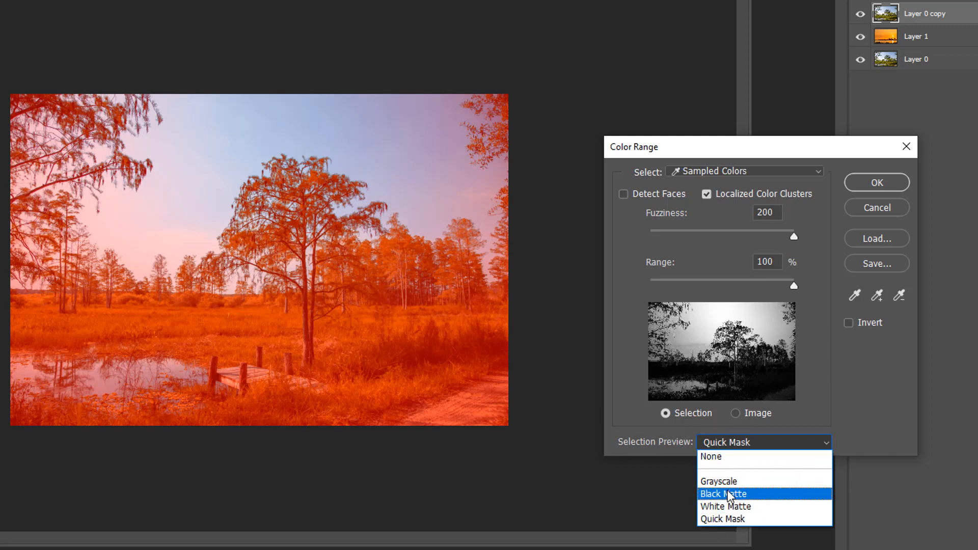
click(728, 458)
click(214, 144)
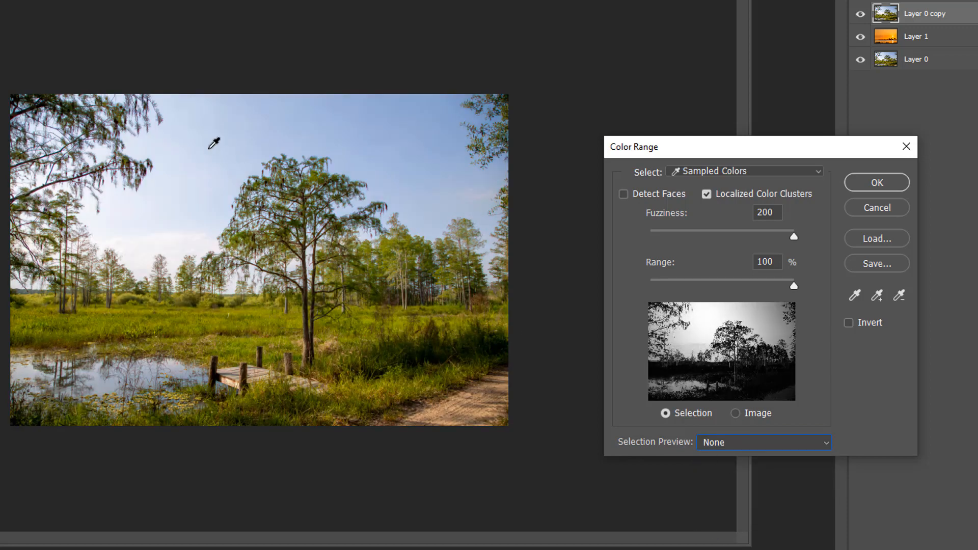
Step: Set the selection preview to Black Matte and resample the blue sky just above the central tree
click(699, 448)
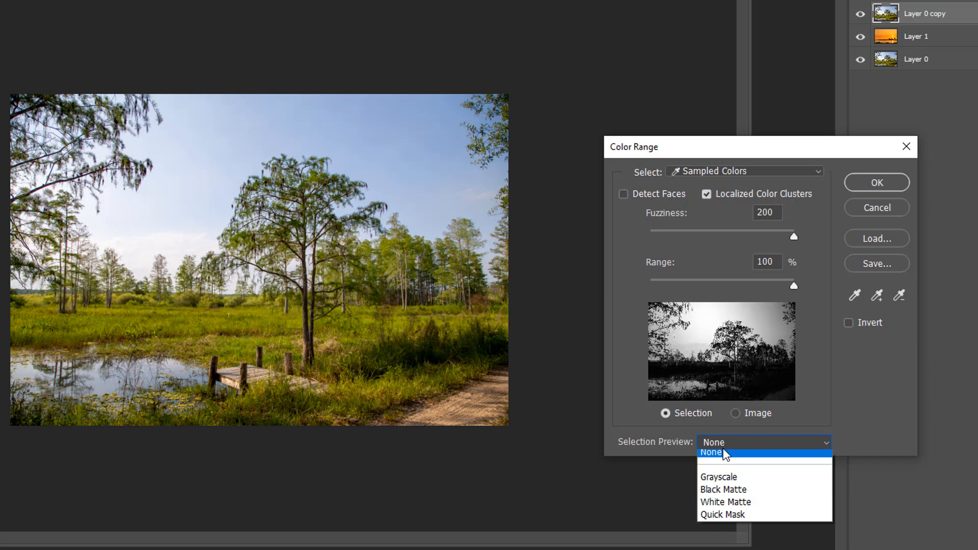
click(733, 494)
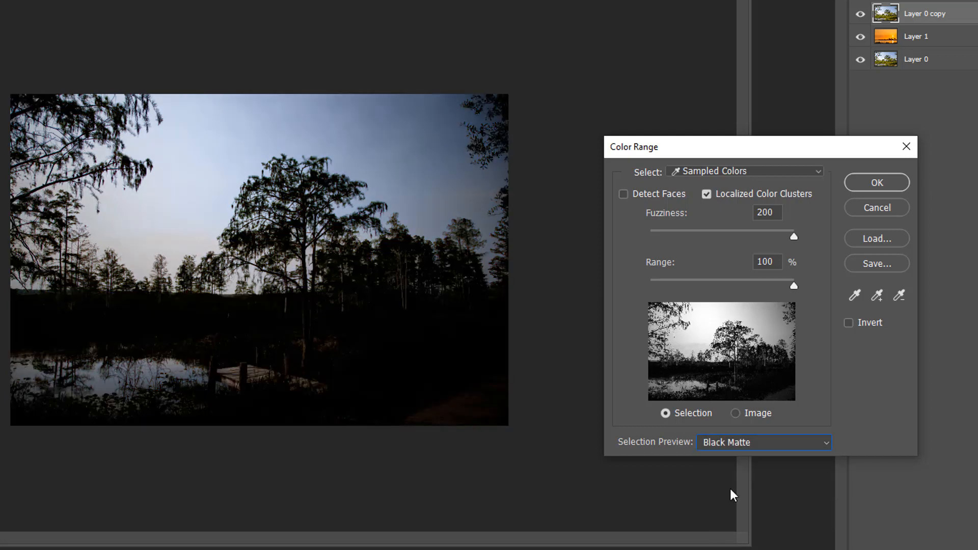
click(304, 113)
click(234, 145)
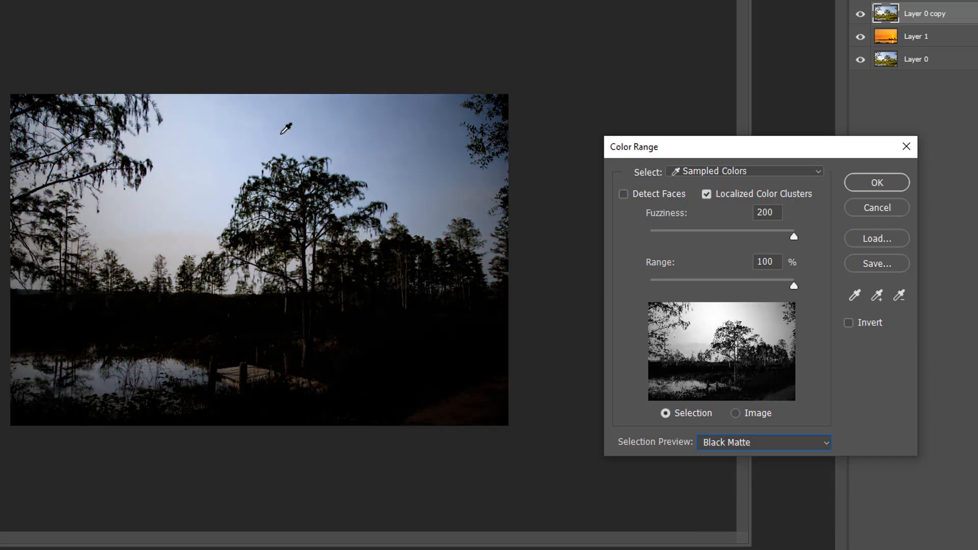
click(284, 129)
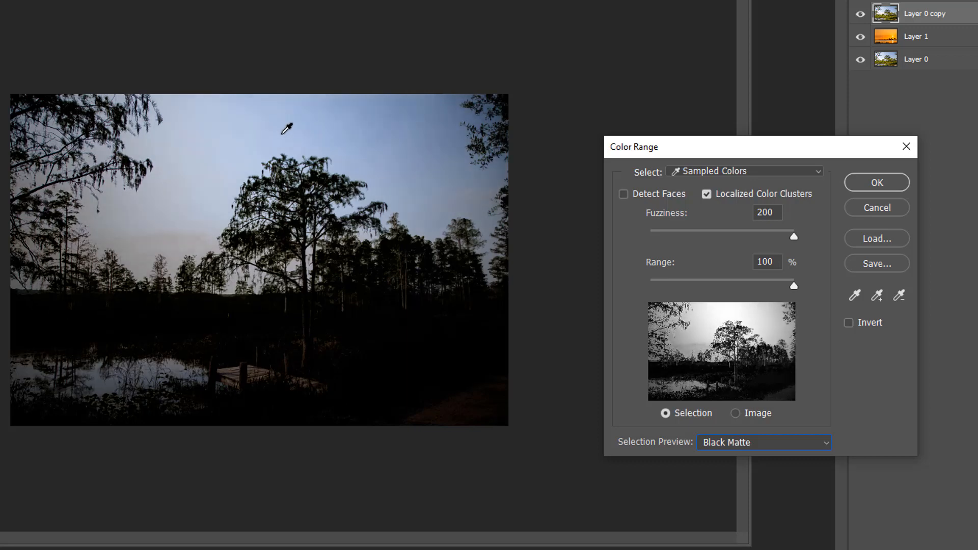
Step: Accept the Color Range selection with Fuzziness 183 and add a layer mask hiding the selected sky on the Layer 0 copy
mouse_move(794, 237)
mouse_down()
mouse_move(645, 242)
mouse_move(802, 247)
mouse_up()
drag(739, 246, 711, 255)
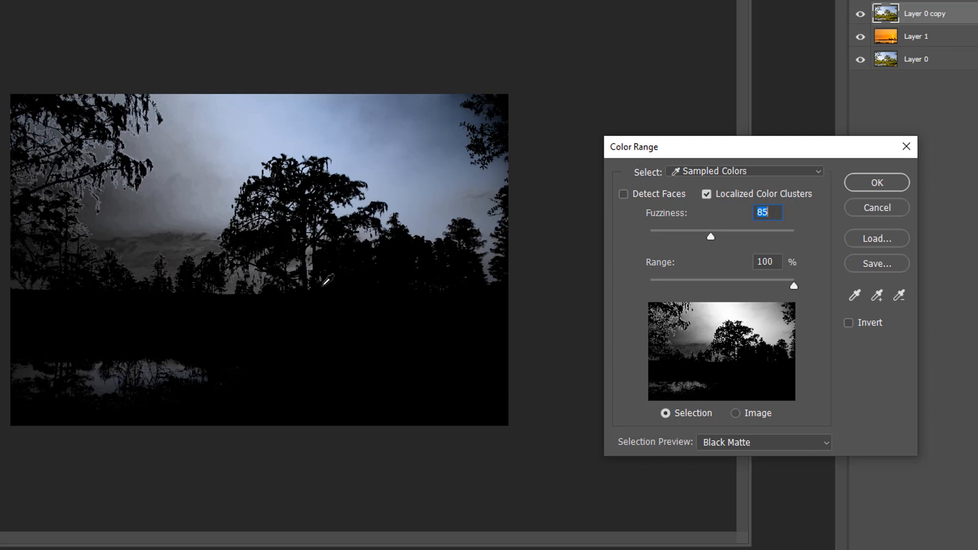
drag(713, 237, 770, 237)
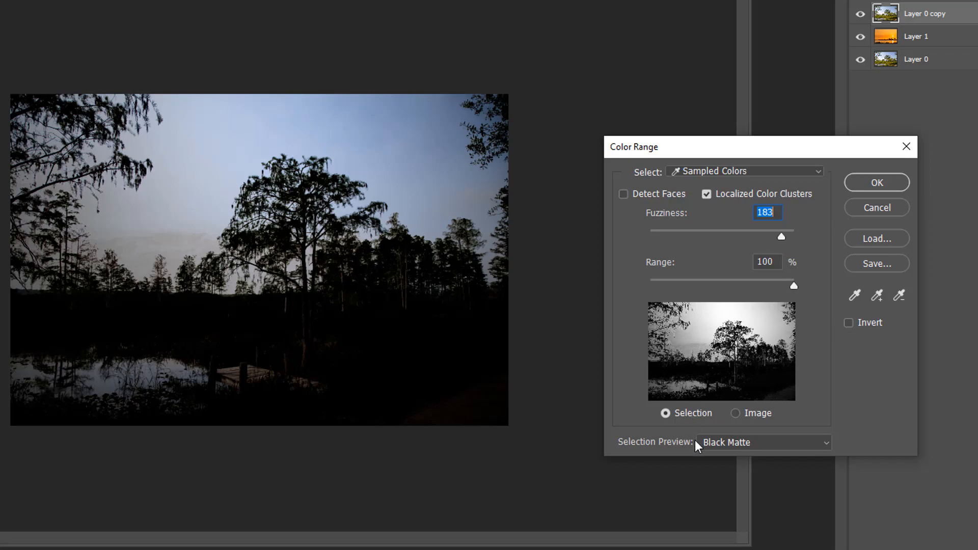
click(866, 183)
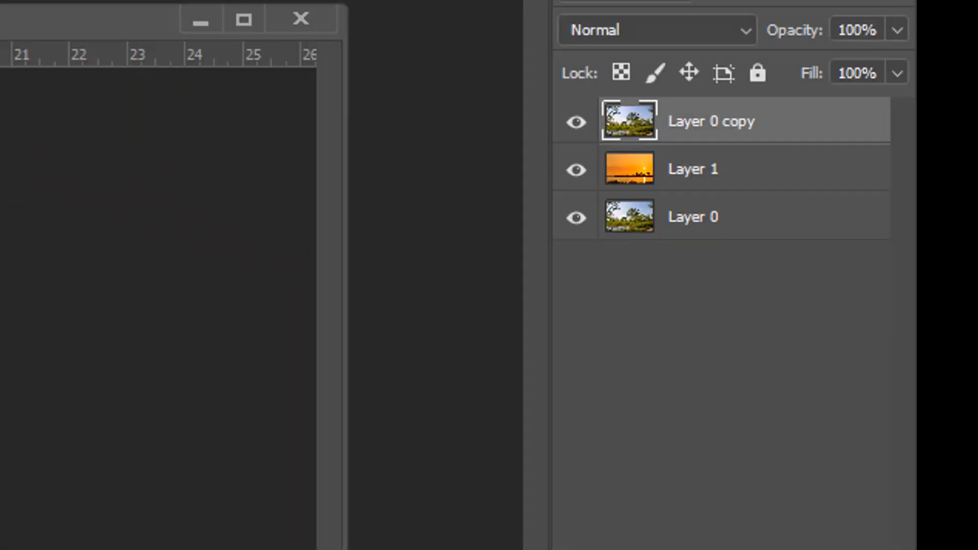
click(752, 548)
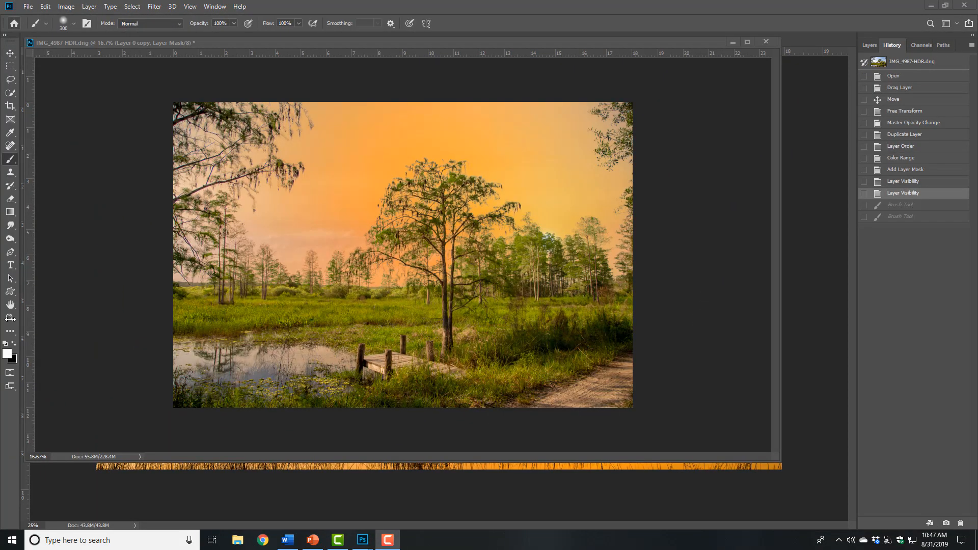
Step: Examine the masked branches and tree edges against the new sunset sky up close across the whole composite
click(10, 318)
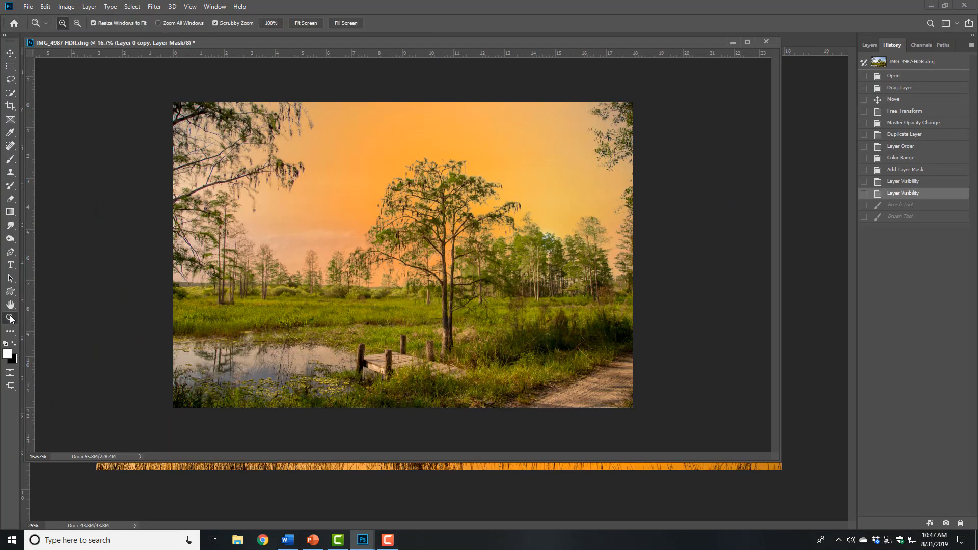
click(249, 164)
click(194, 147)
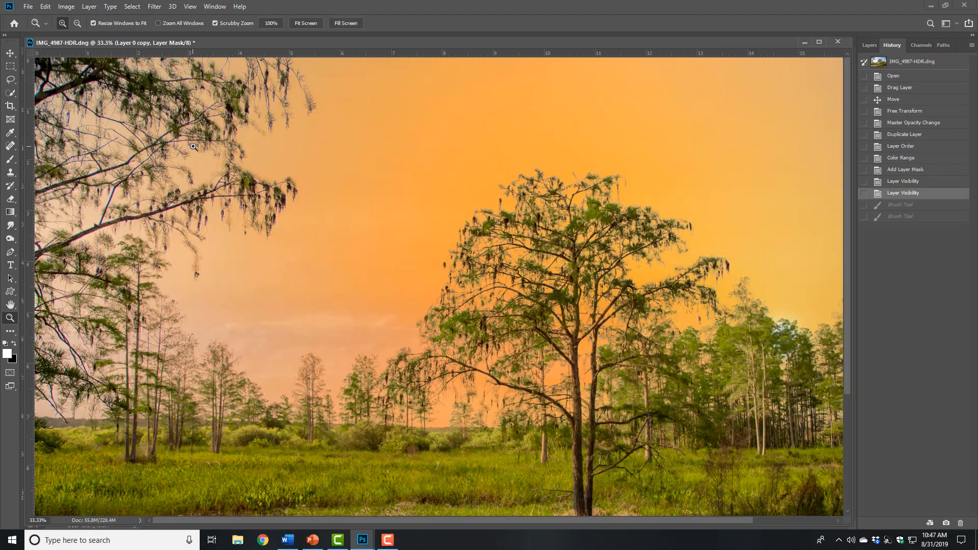
click(223, 165)
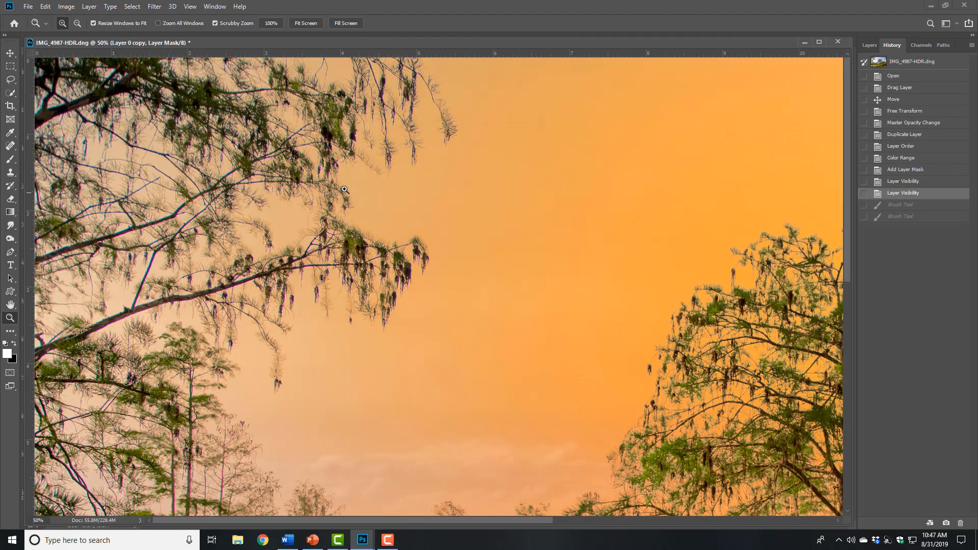
drag(776, 323, 470, 269)
drag(717, 406, 470, 261)
drag(611, 378, 292, 342)
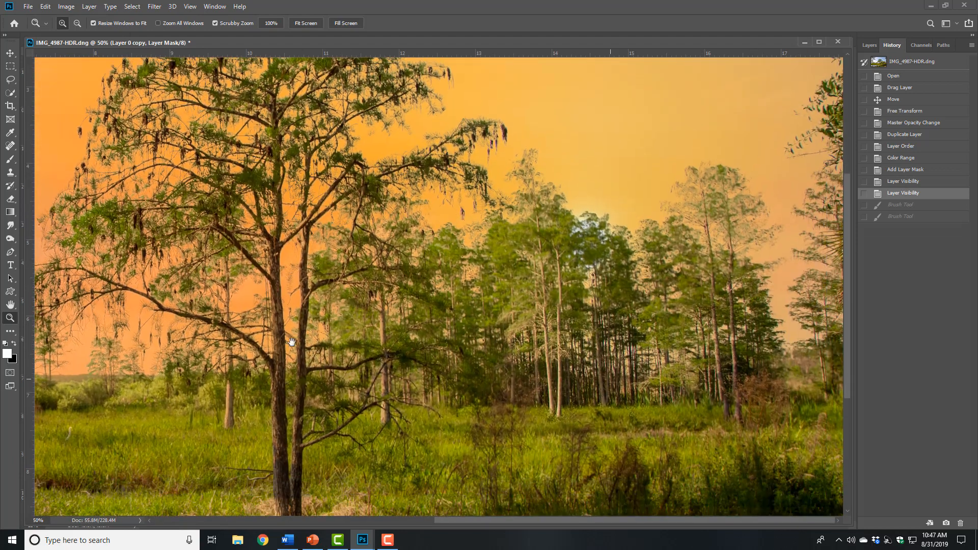
drag(474, 341, 739, 353)
drag(388, 315, 689, 348)
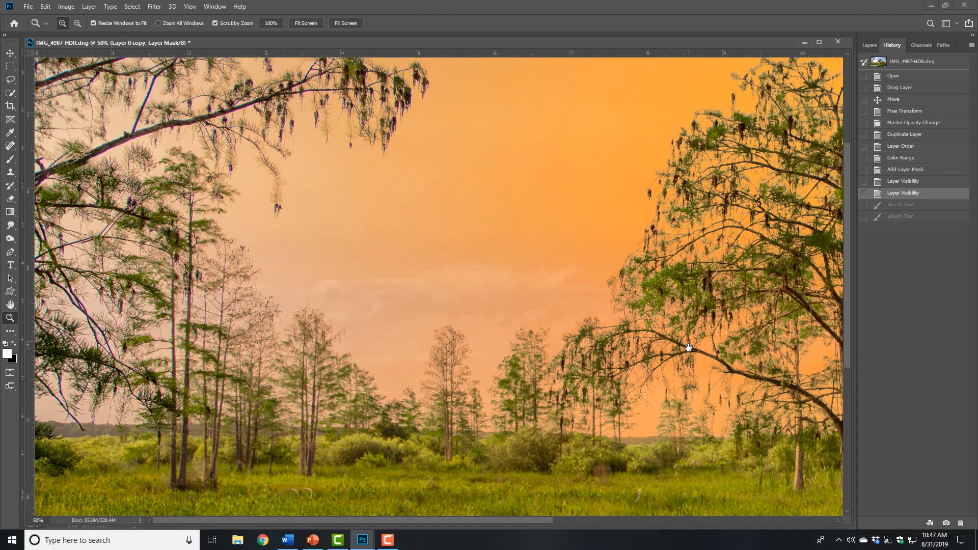
key(ctrl+minus)
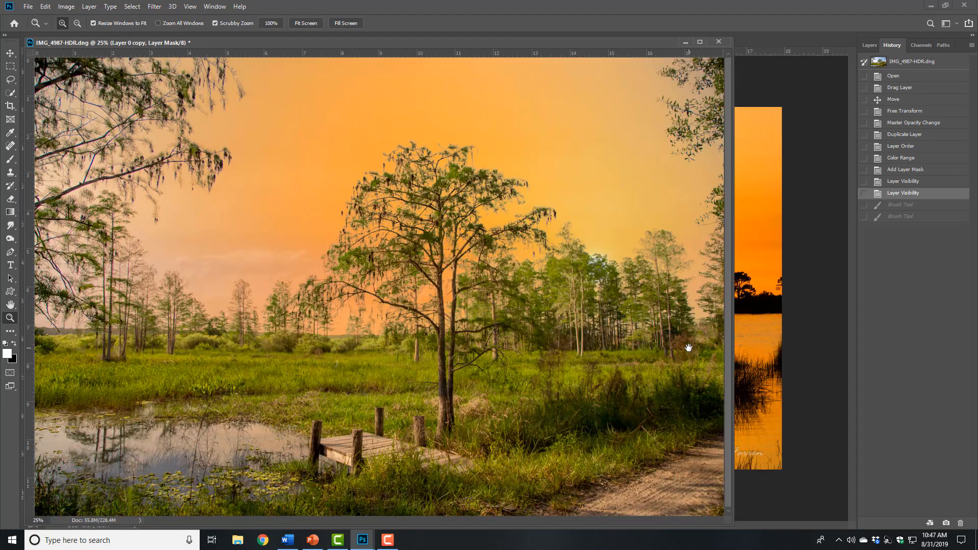